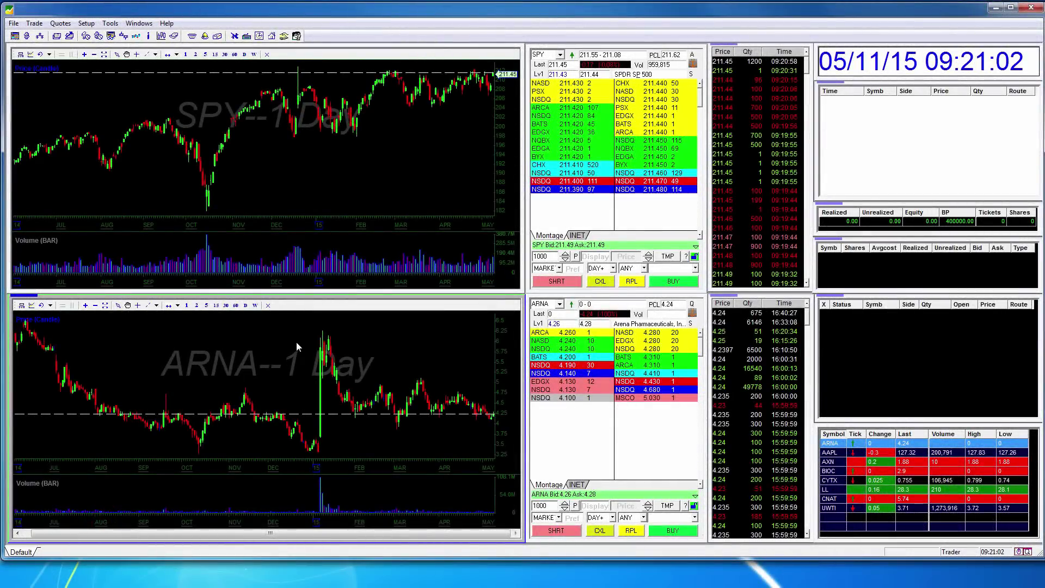
# Step: Switch the ARNA chart from the daily view to the 15-minute interval
pyautogui.scroll(4, 296, 342)
pyautogui.scroll(4, 296, 341)
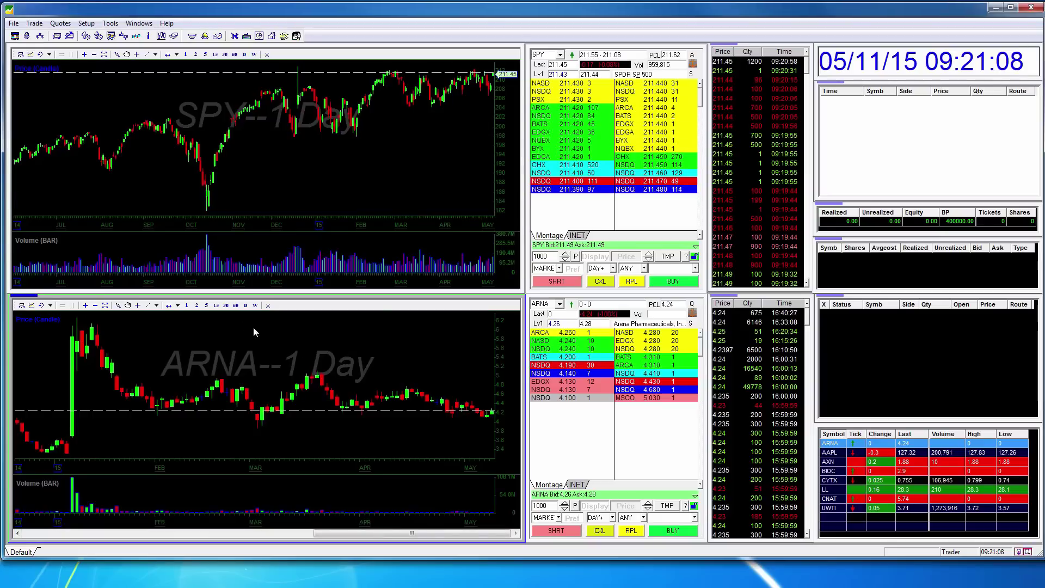
pyautogui.click(195, 305)
pyautogui.click(206, 305)
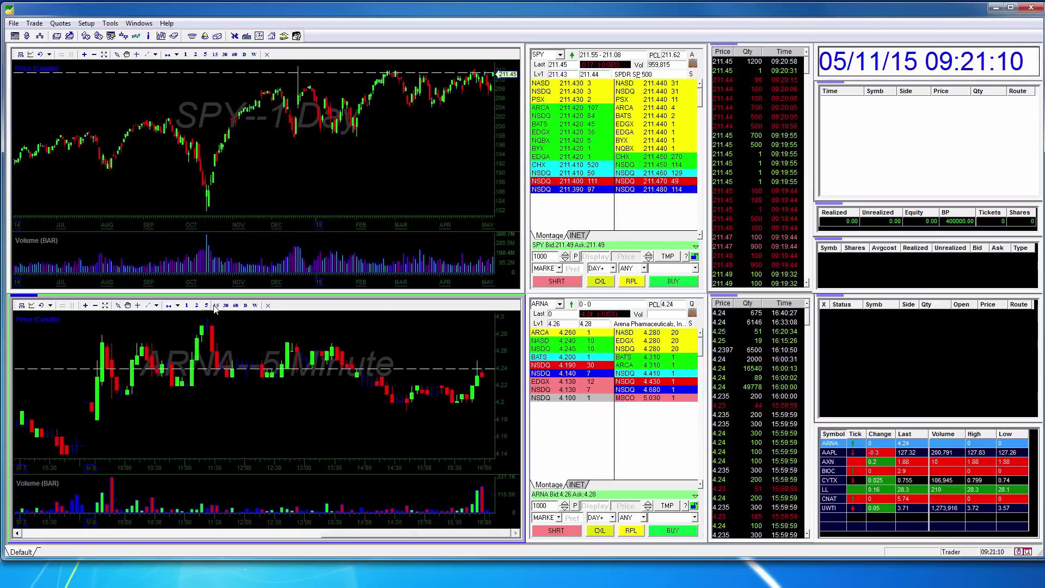
pyautogui.click(216, 305)
pyautogui.scroll(-3, 243, 342)
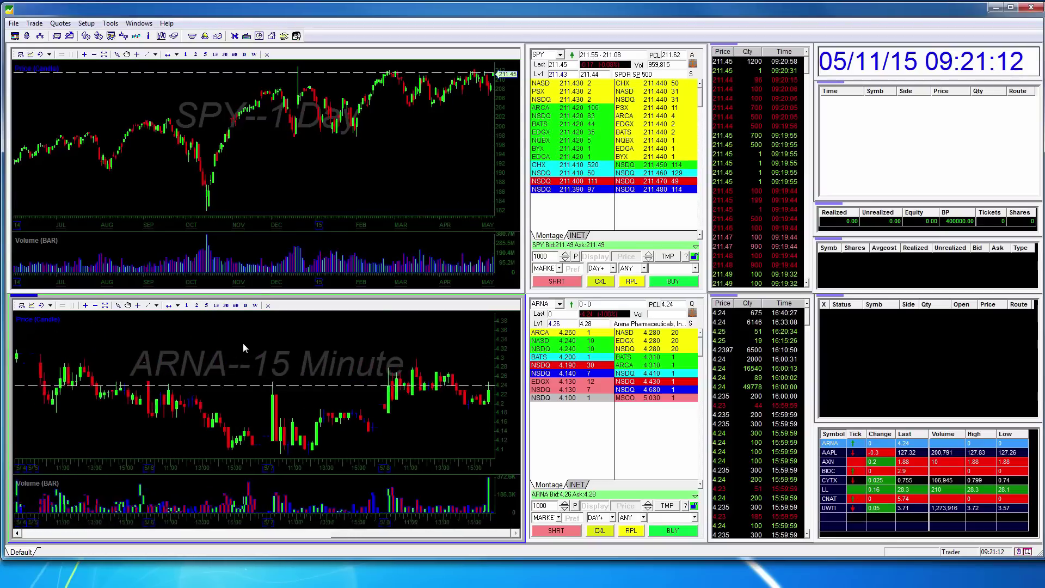
# Step: Add a simple moving average study with period 12 and line width 2 to the ARNA chart
pyautogui.rightClick(275, 339)
pyautogui.click(293, 345)
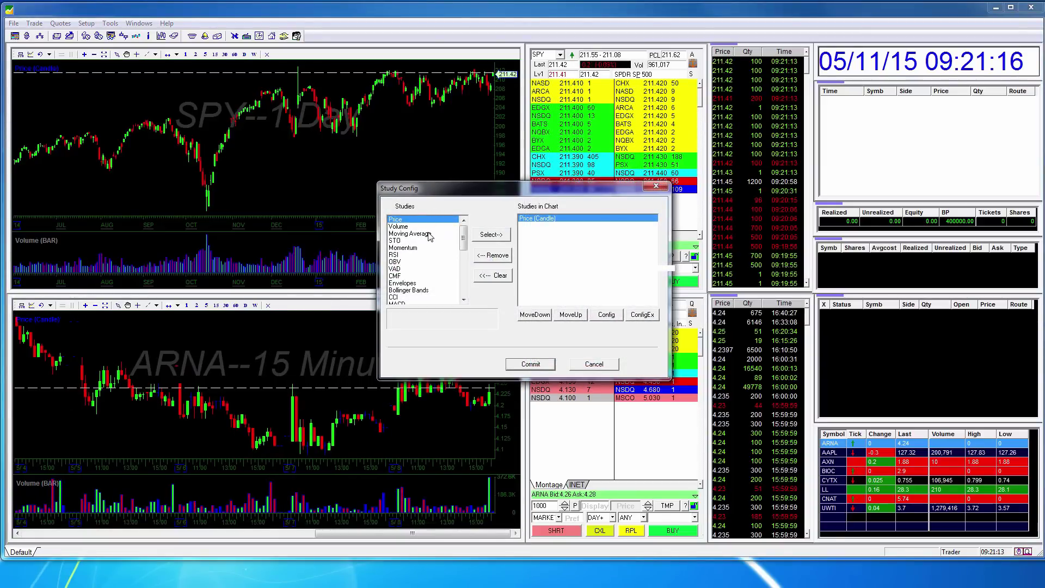
pyautogui.click(409, 234)
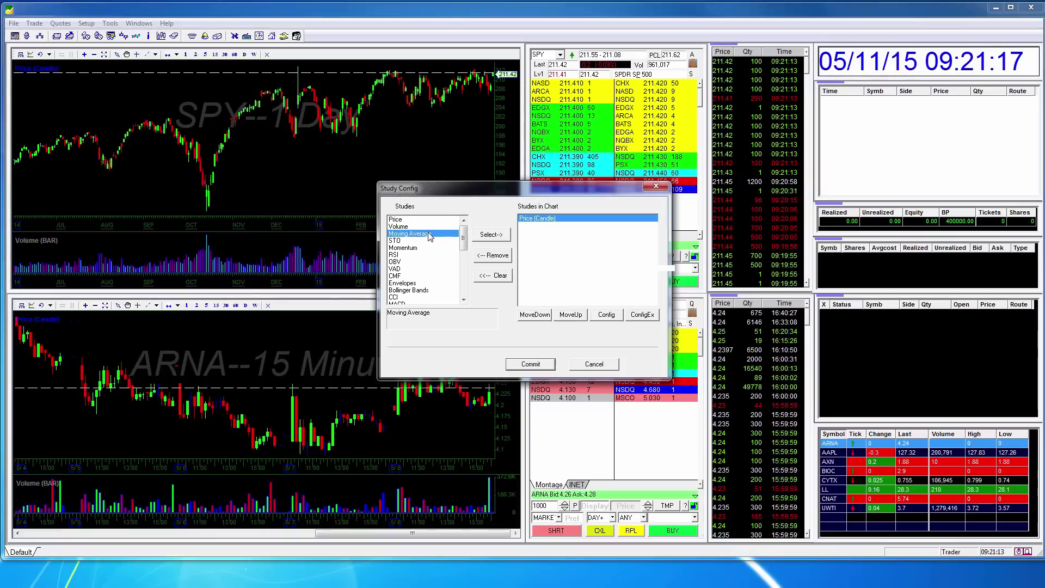
pyautogui.doubleClick(409, 234)
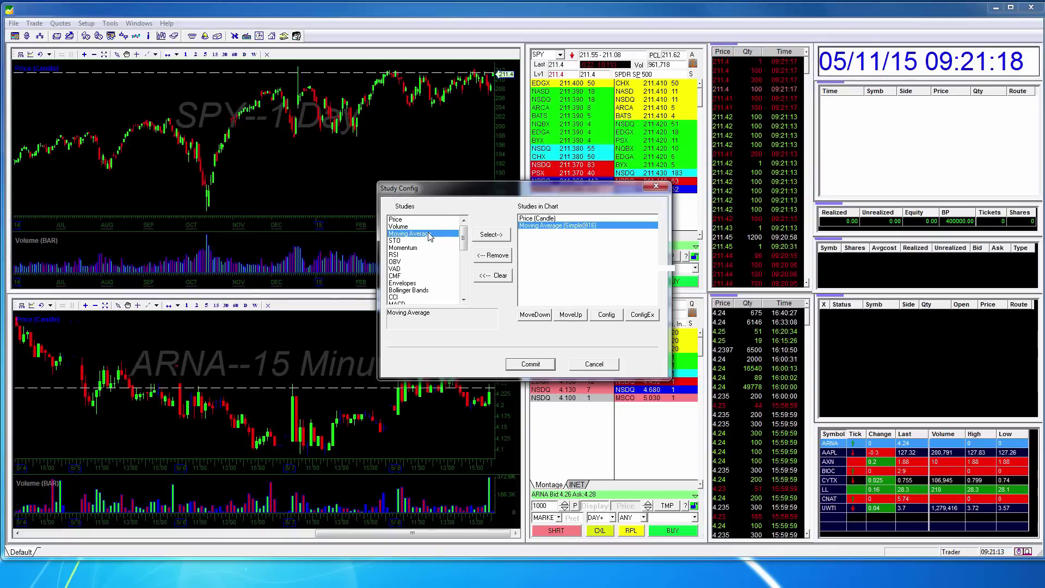
pyautogui.doubleClick(532, 226)
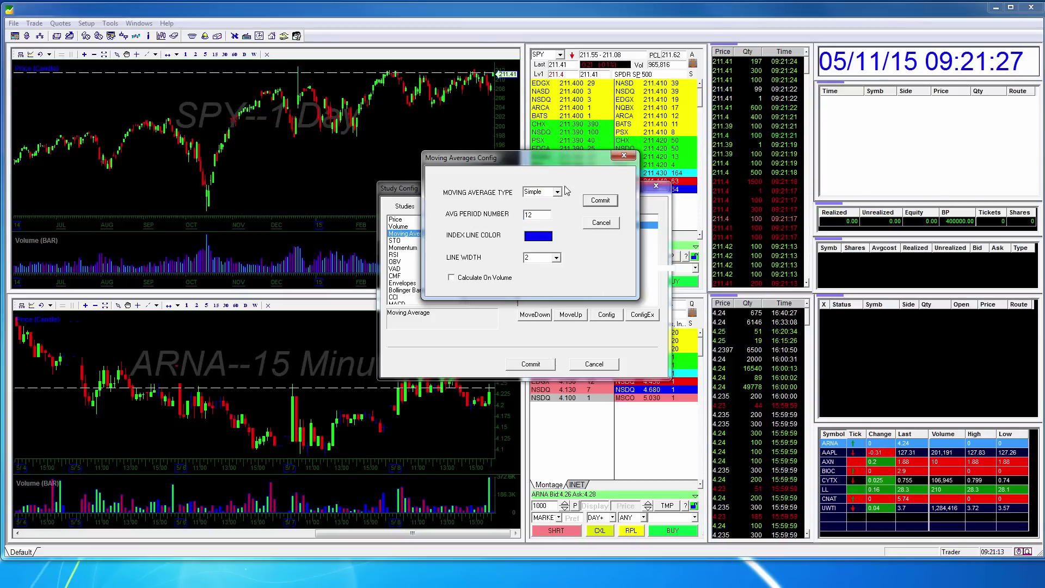
pyautogui.click(604, 201)
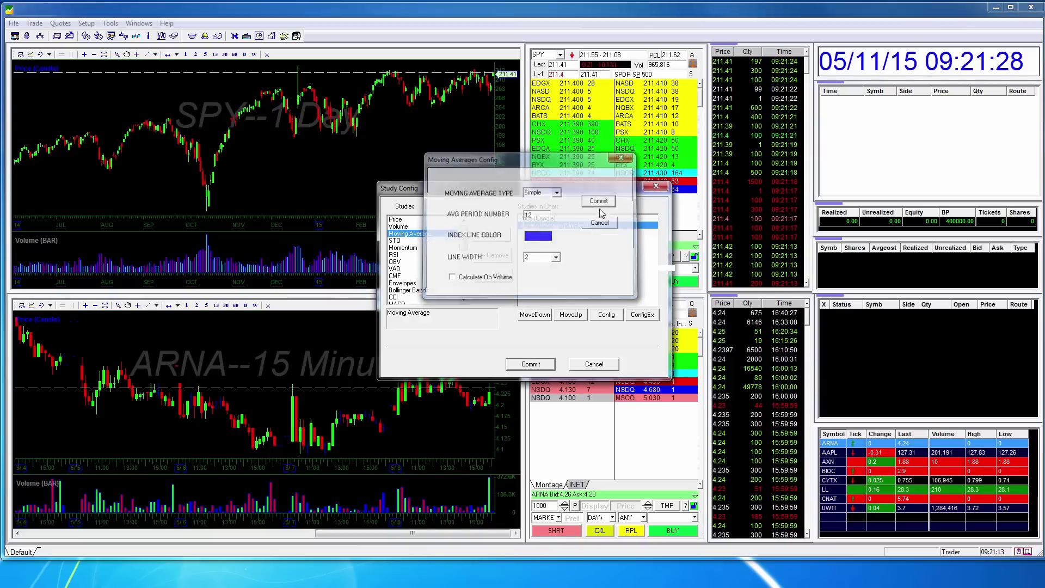
pyautogui.click(531, 363)
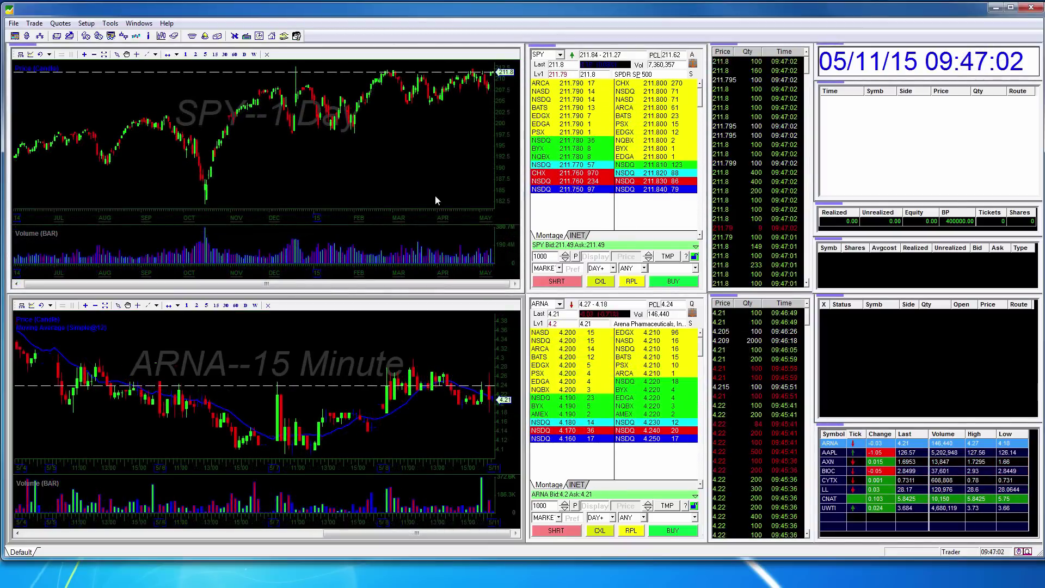
# Step: Remove the moving average study from the ARNA chart and commit the study configuration
pyautogui.doubleClick(299, 371)
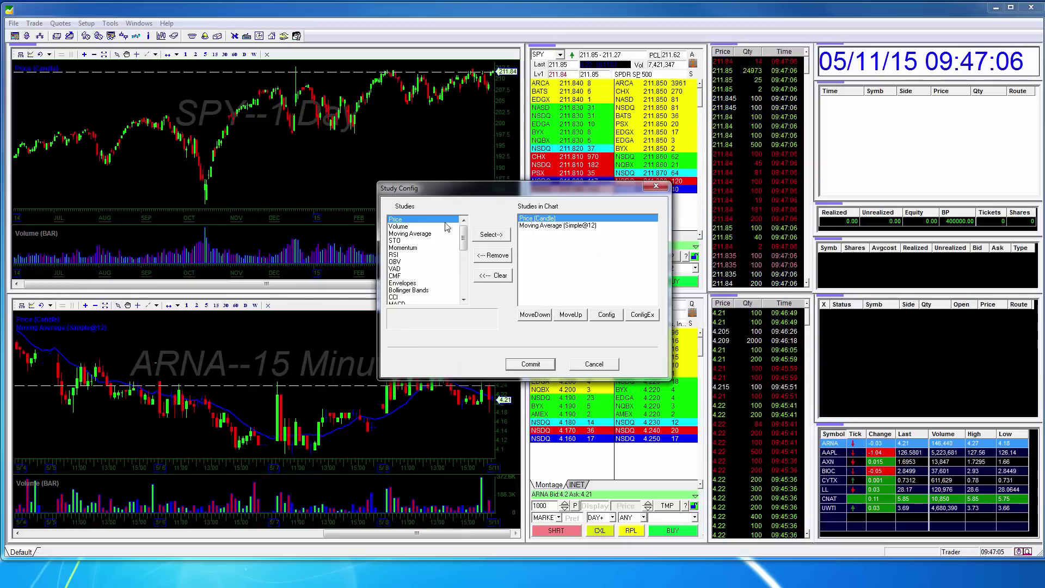
pyautogui.click(526, 225)
pyautogui.click(493, 258)
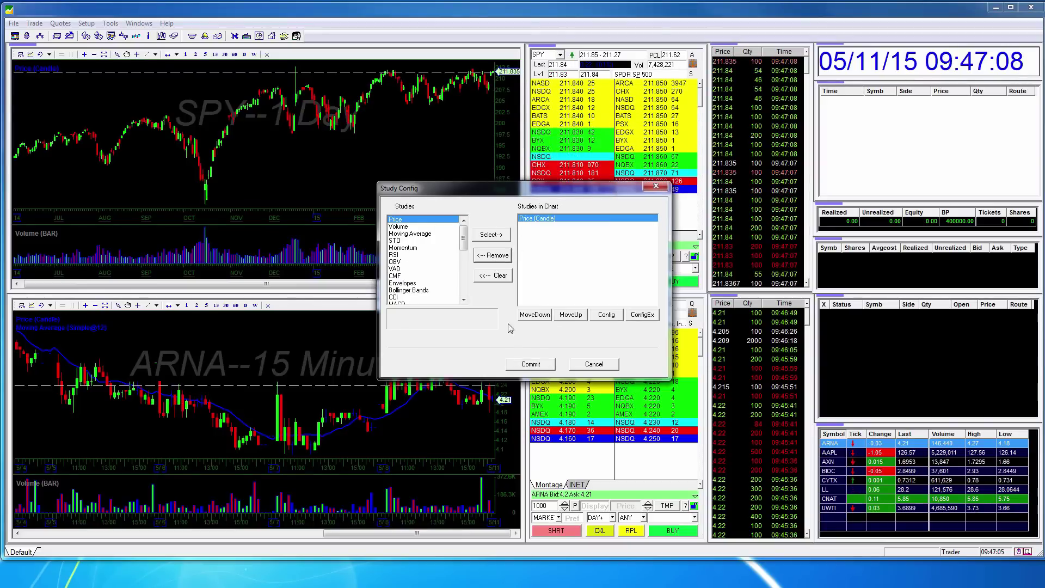
pyautogui.moveTo(463, 238)
pyautogui.mouseDown()
pyautogui.moveTo(468, 287)
pyautogui.moveTo(464, 227)
pyautogui.mouseUp()
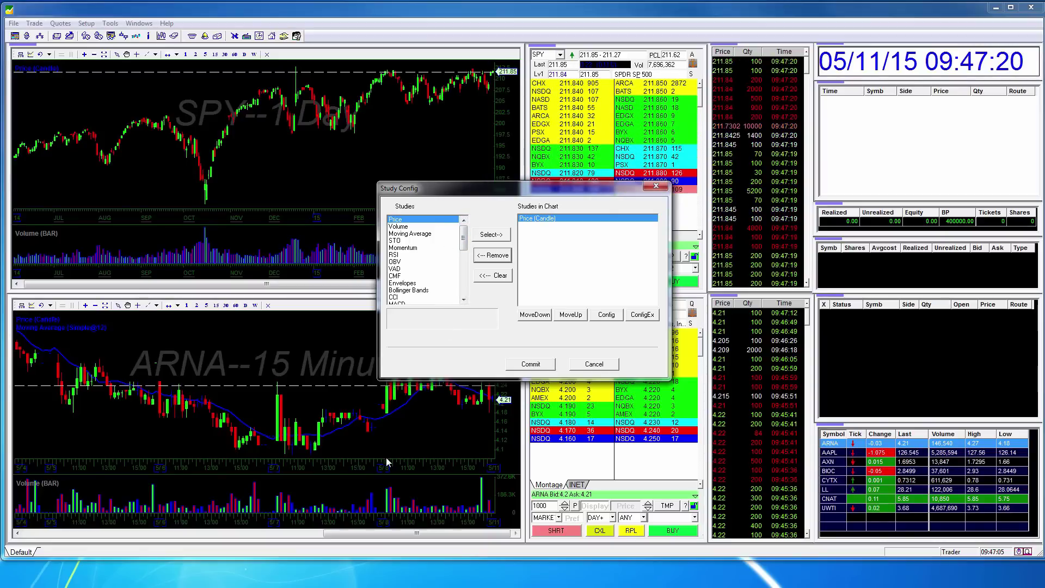
pyautogui.click(531, 365)
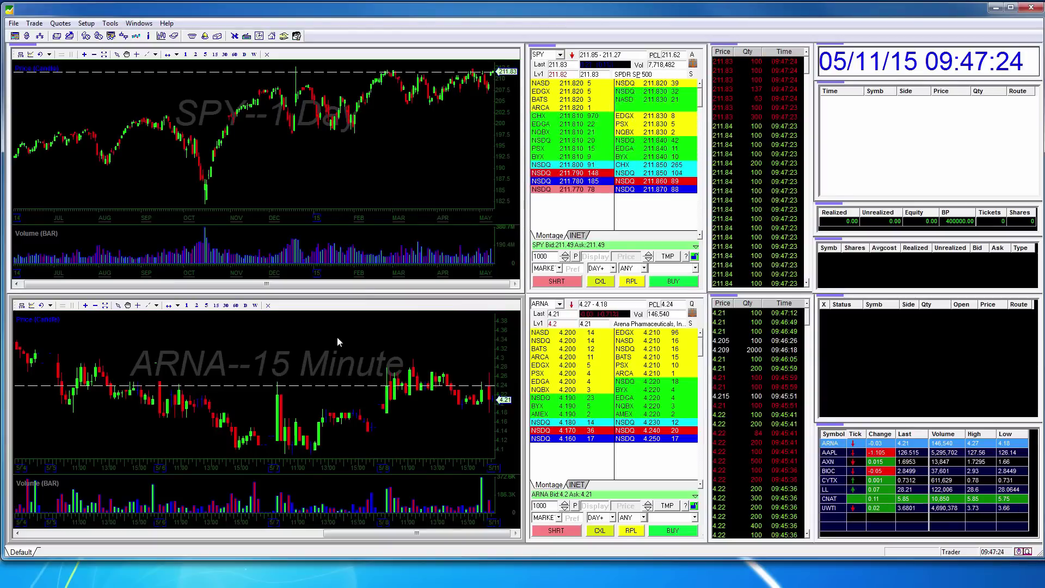
# Step: Configure the ARNA chart's price study to show trades and orders, keeping the Candle chart type
pyautogui.doubleClick(303, 347)
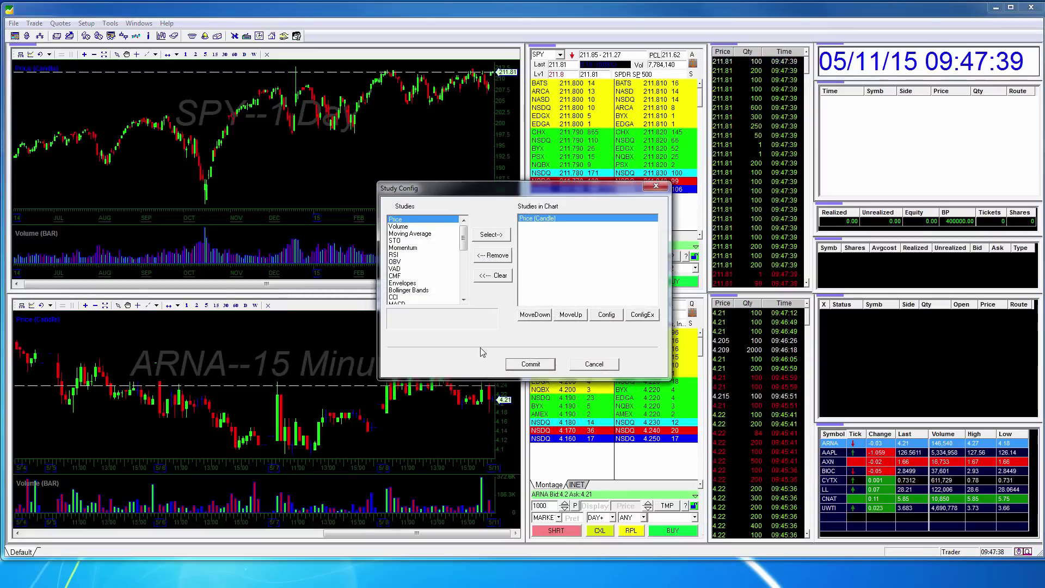
pyautogui.doubleClick(544, 219)
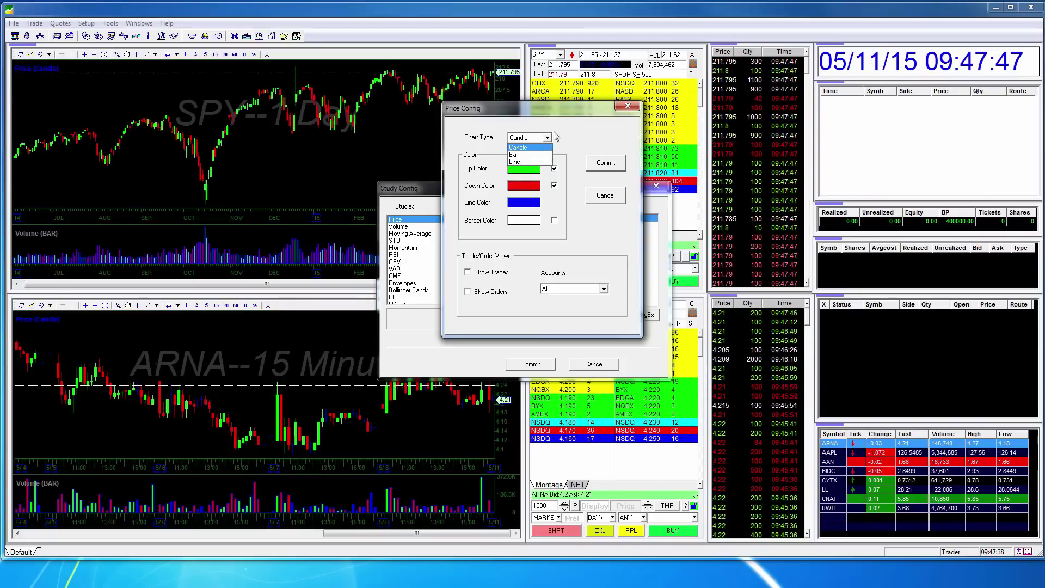
pyautogui.click(531, 187)
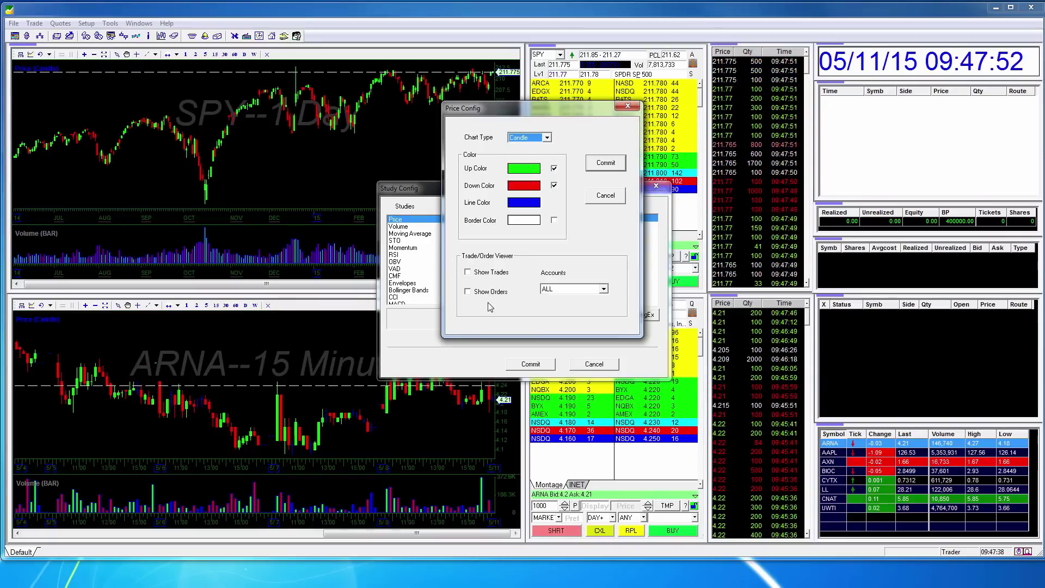
pyautogui.click(475, 274)
pyautogui.click(479, 293)
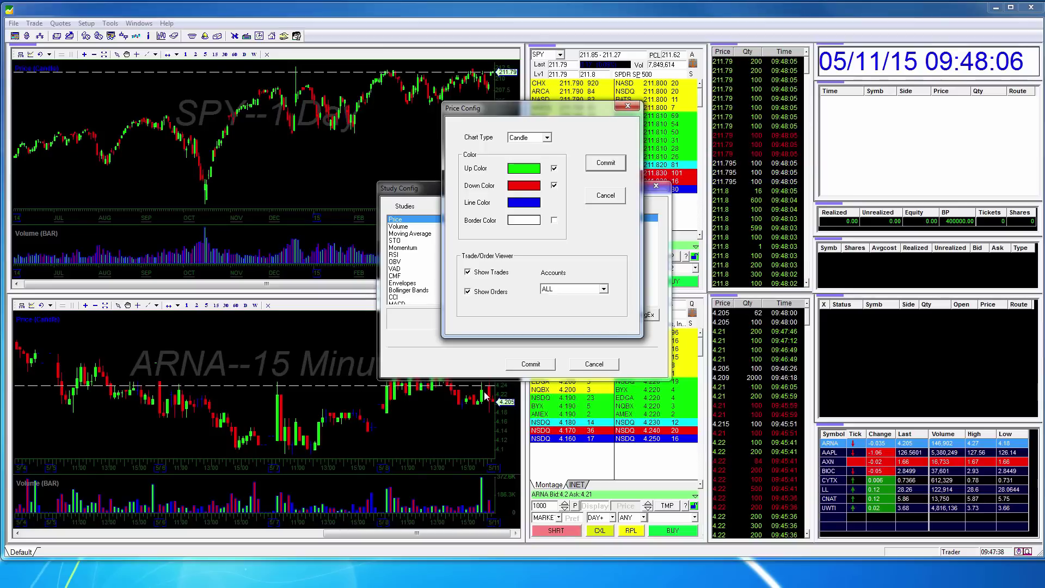
pyautogui.click(605, 162)
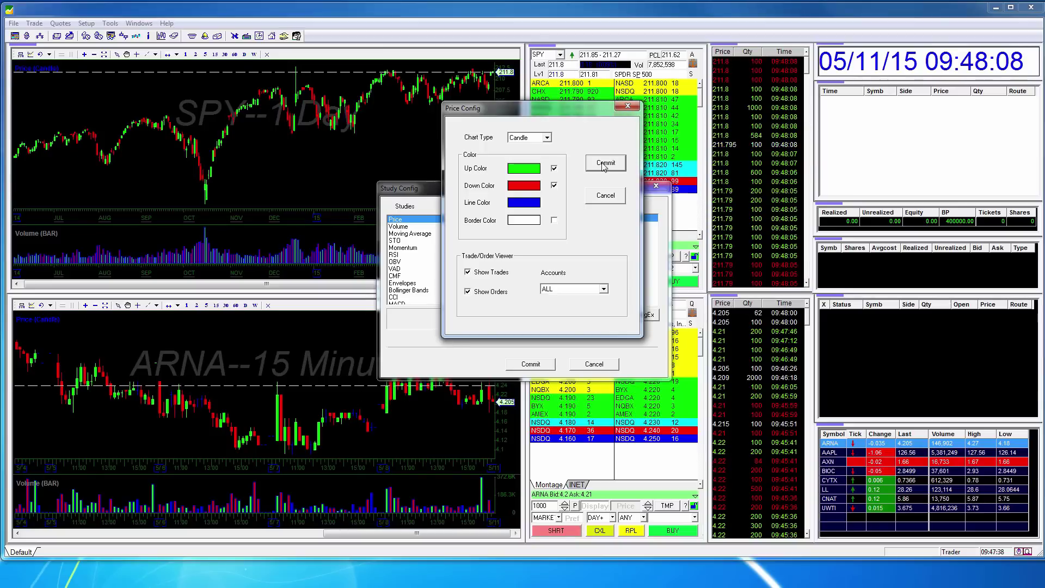
pyautogui.click(530, 364)
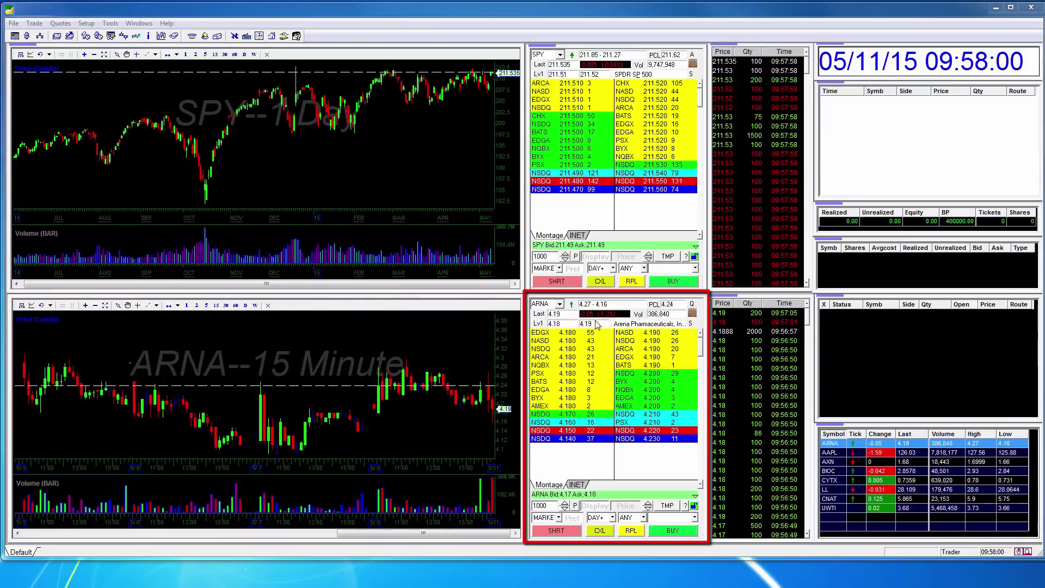
# Step: Load the symbol AAPL in the ARNA montage
pyautogui.click(546, 305)
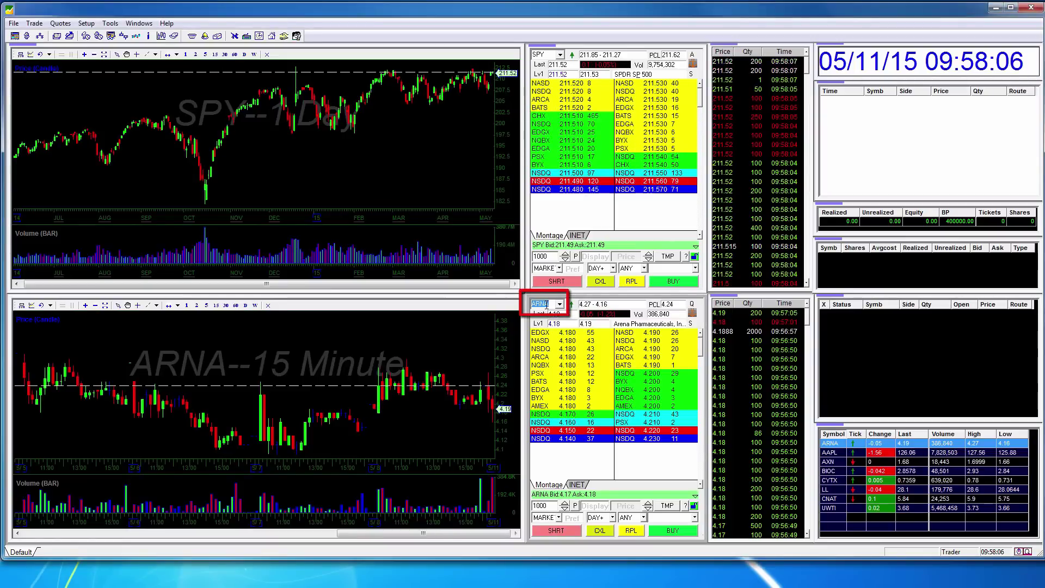
pyautogui.write('AA')
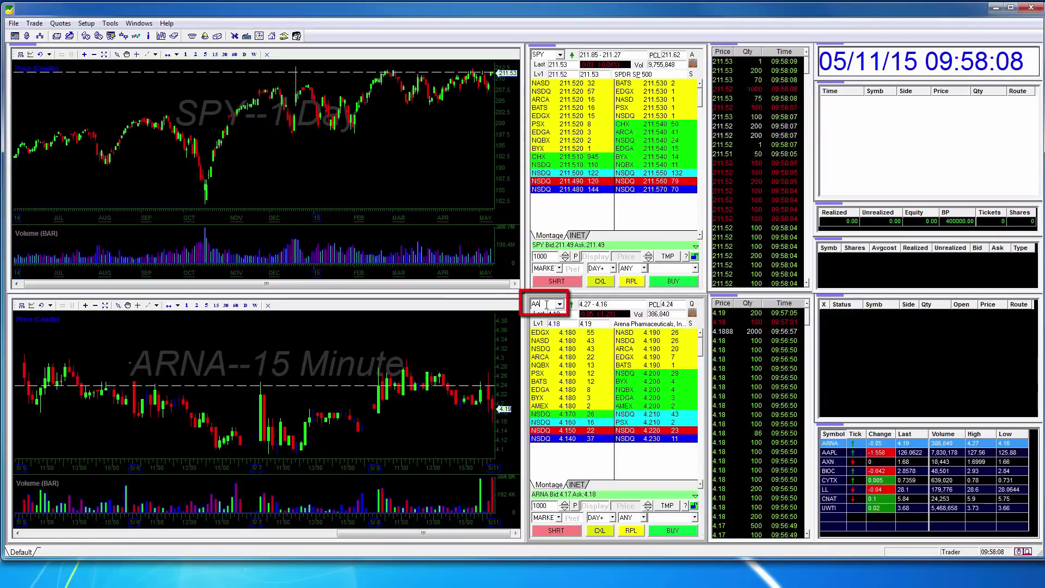
pyautogui.write('PL')
pyautogui.press('Return')
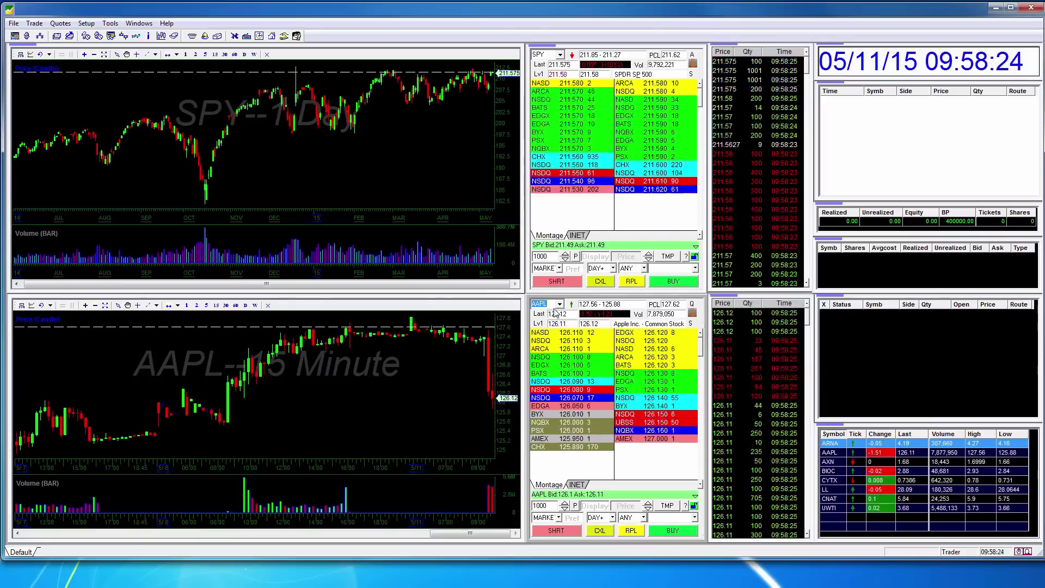
# Step: Change the symbol in the AAPL montage to ICLD
pyautogui.write('IC')
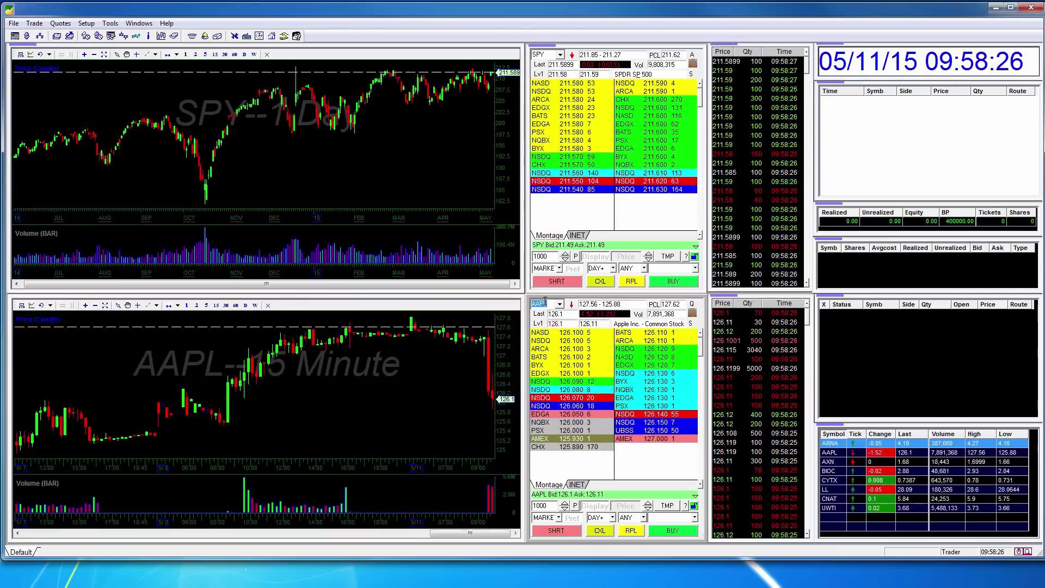
pyautogui.write('LD')
pyautogui.press('Return')
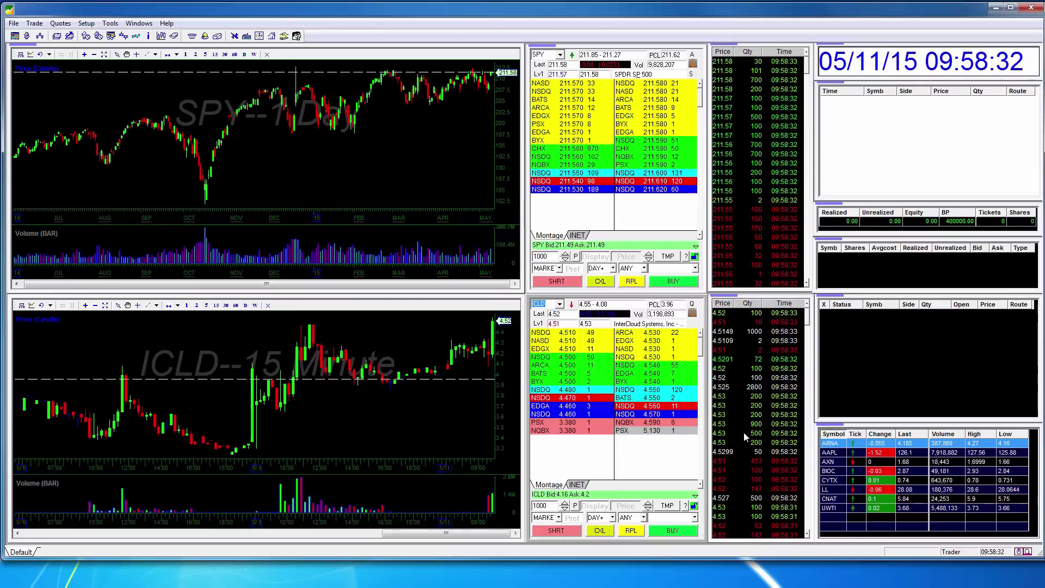
# Step: Set the ICLD order's route type to LIMIT
pyautogui.click(555, 509)
pyautogui.click(556, 517)
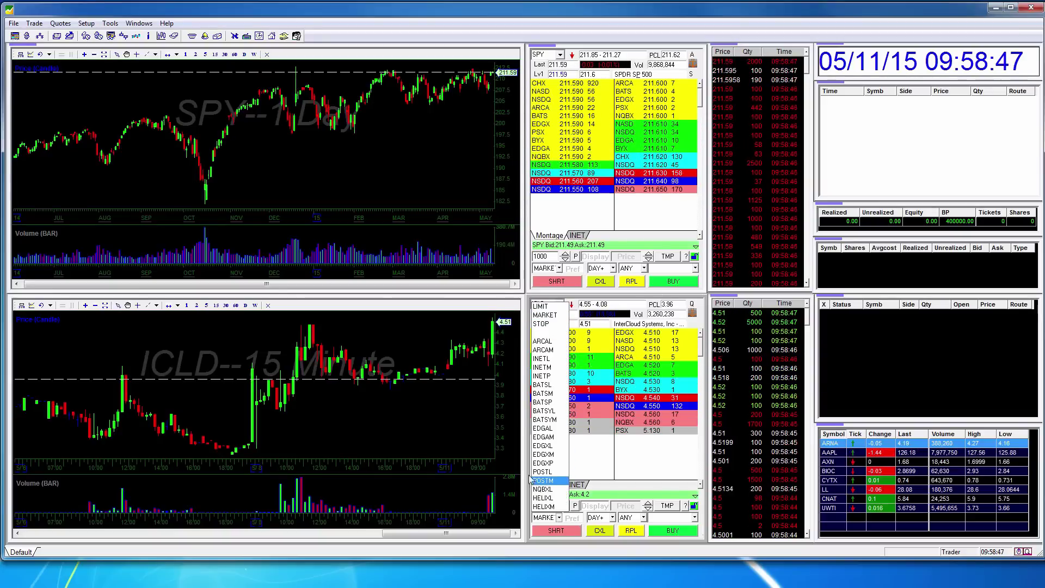
pyautogui.click(457, 440)
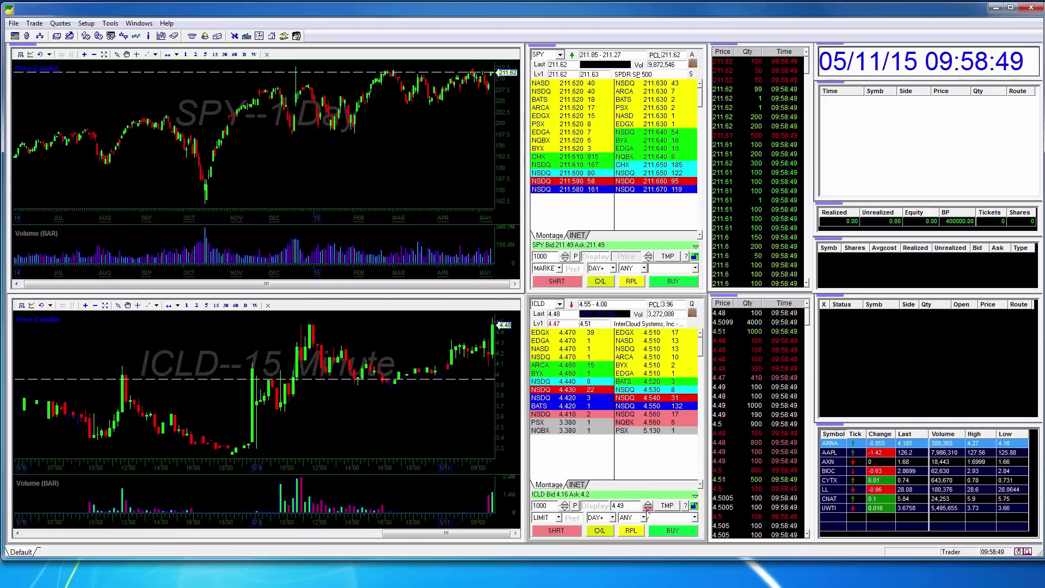
pyautogui.scroll(-1, 559, 519)
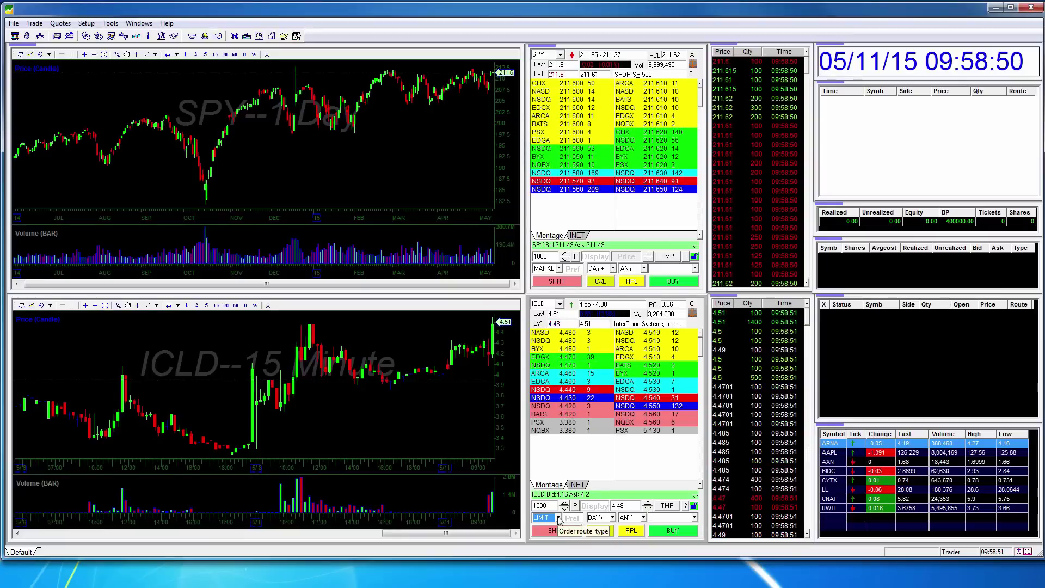
pyautogui.click(559, 517)
pyautogui.click(541, 306)
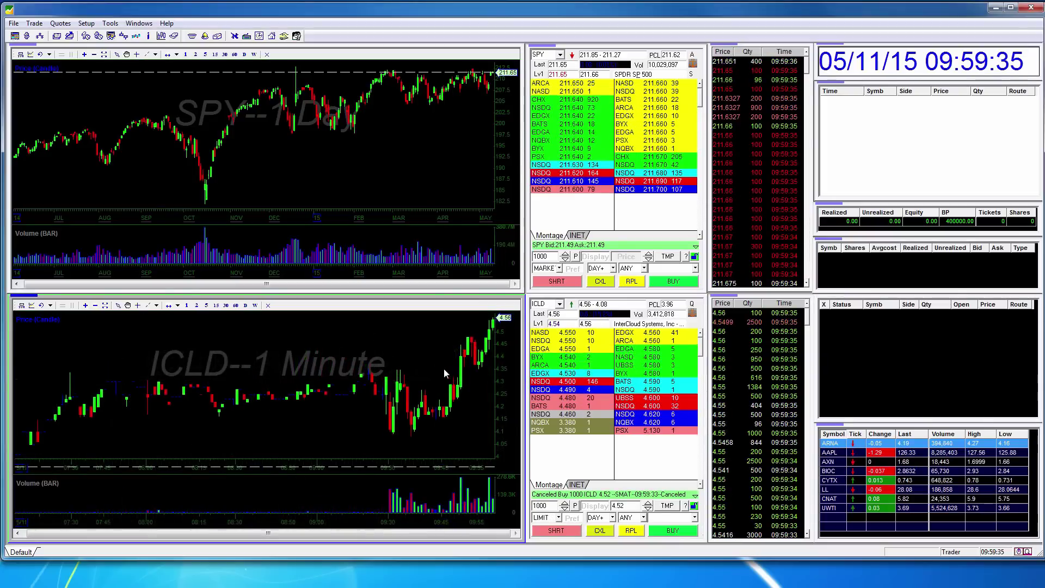
# Step: Buy 1000 shares of ICLD with the limit price set to 4.56, and select the position's average cost
pyautogui.click(645, 505)
pyautogui.click(644, 504)
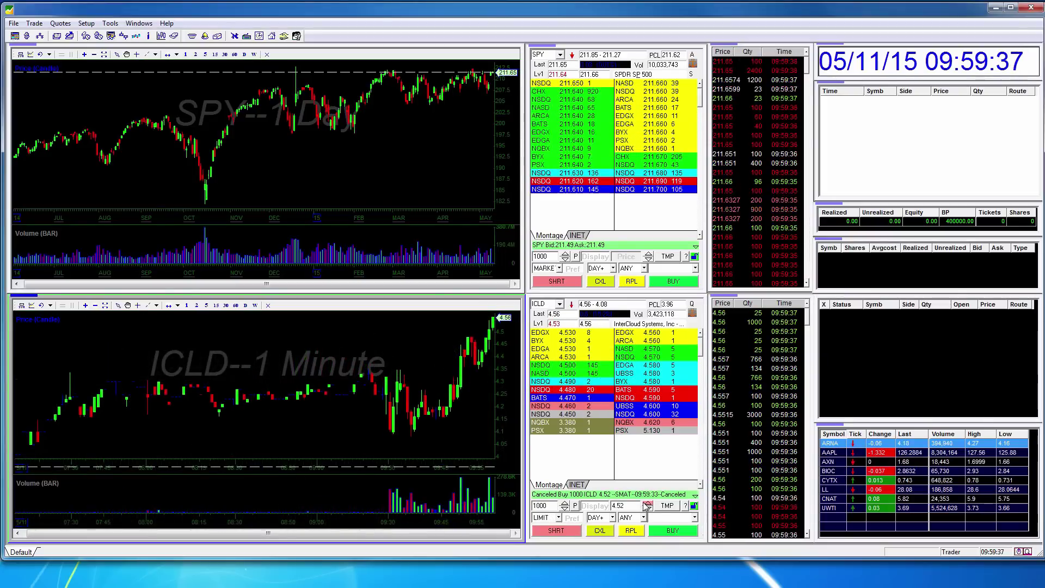
pyautogui.click(645, 504)
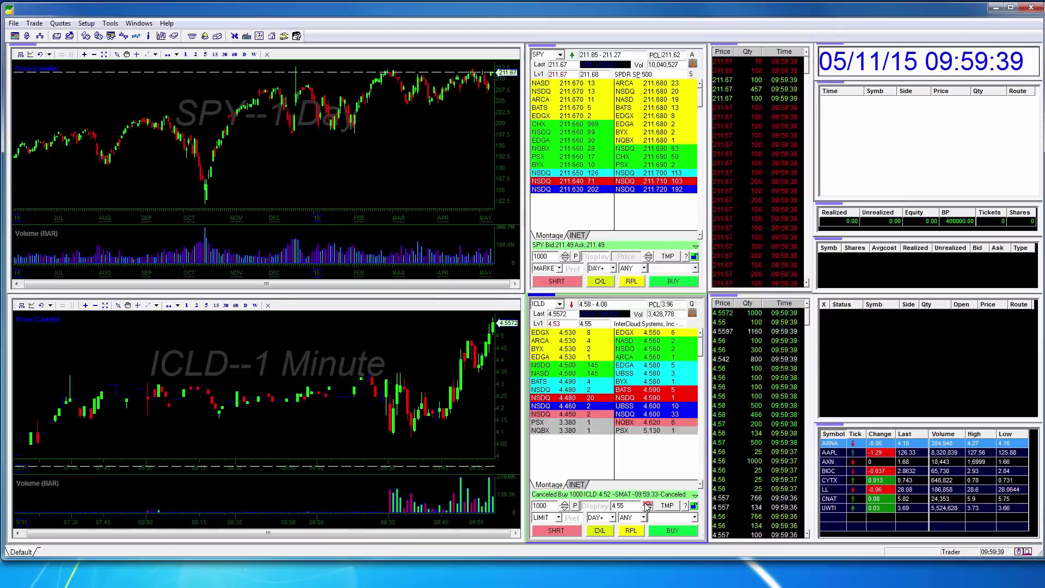
pyautogui.click(648, 503)
pyautogui.click(672, 532)
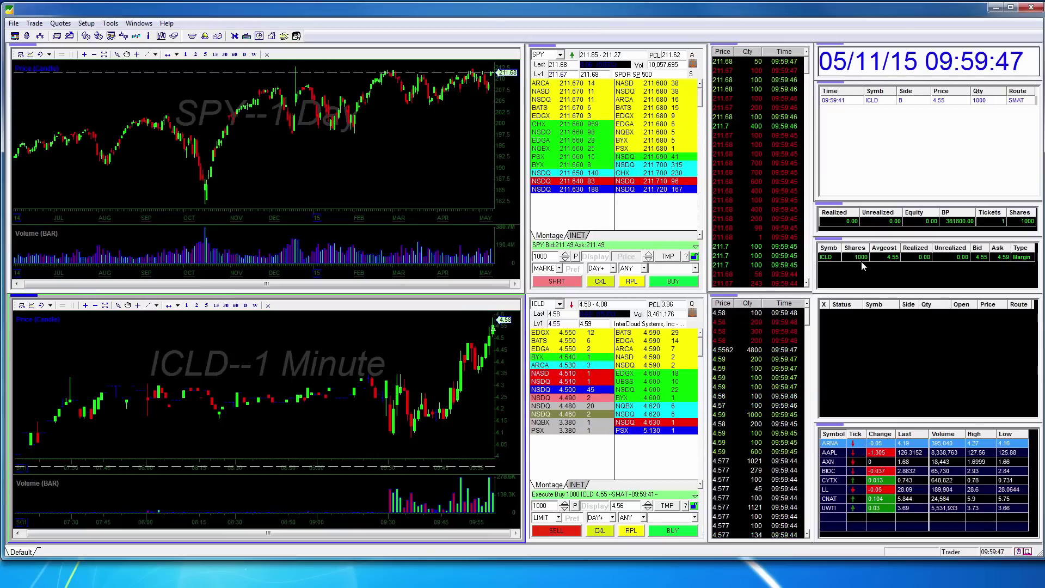
pyautogui.click(890, 260)
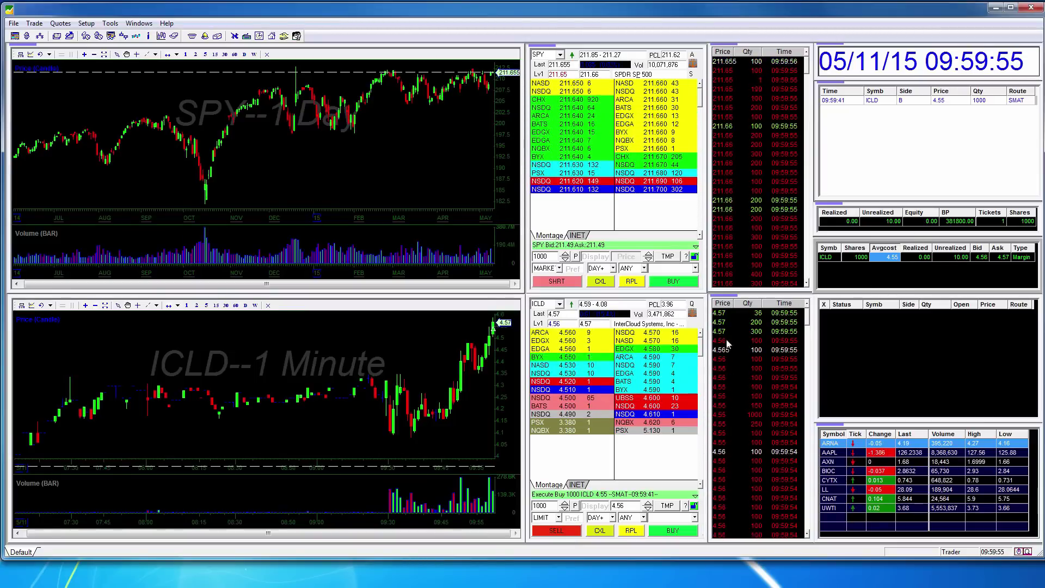
# Step: Sell the 1000 ICLD shares with the limit price set to 4.59, and select the sale's price in the trade list
pyautogui.click(647, 504)
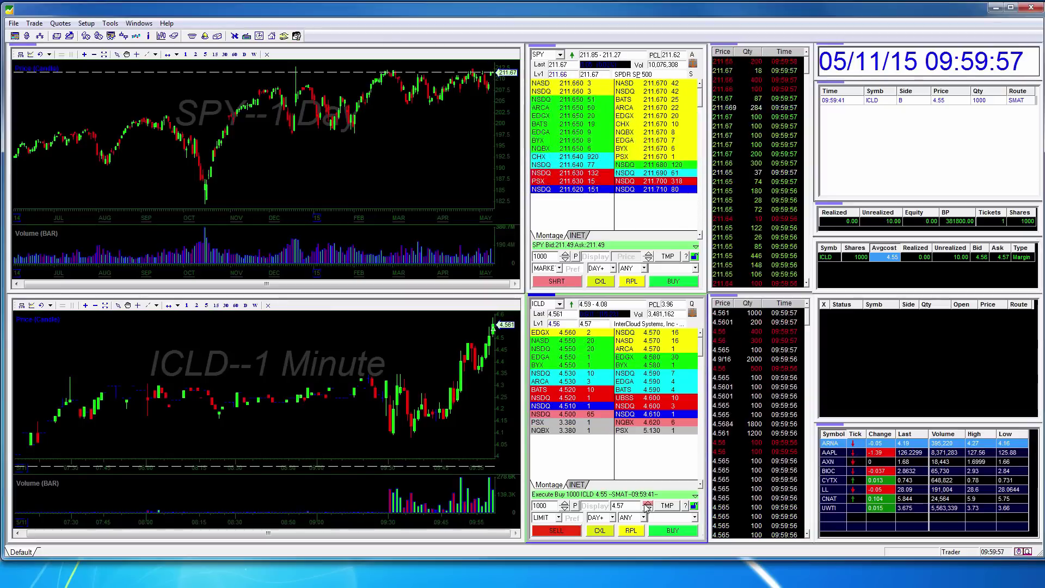
pyautogui.click(647, 504)
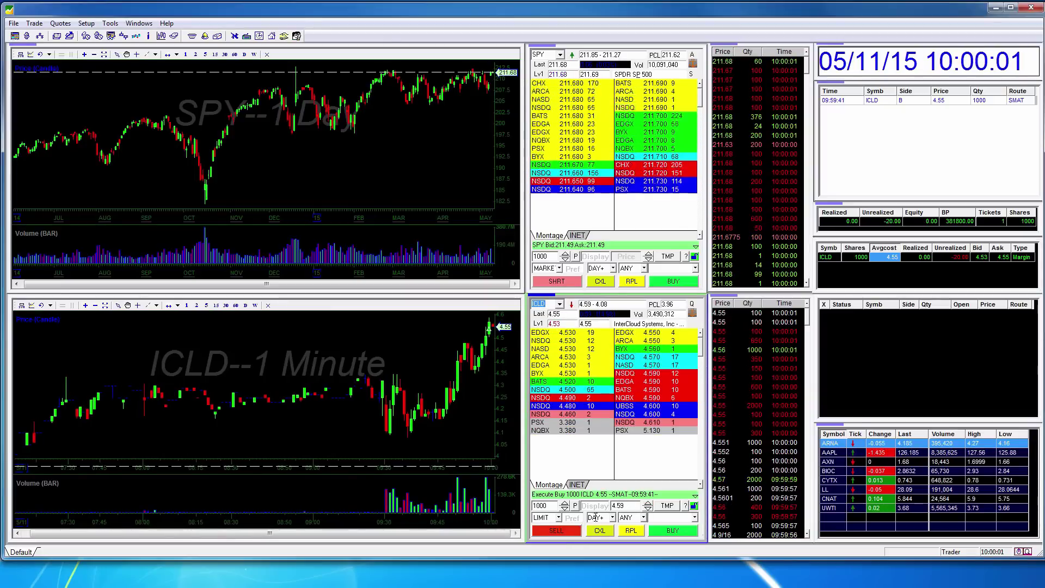
pyautogui.click(558, 532)
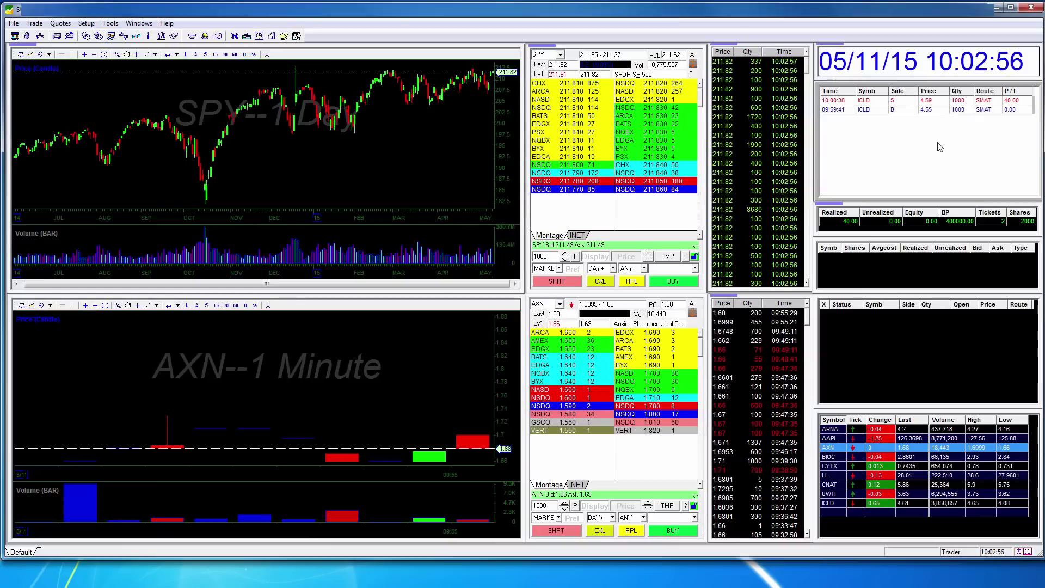
pyautogui.click(940, 102)
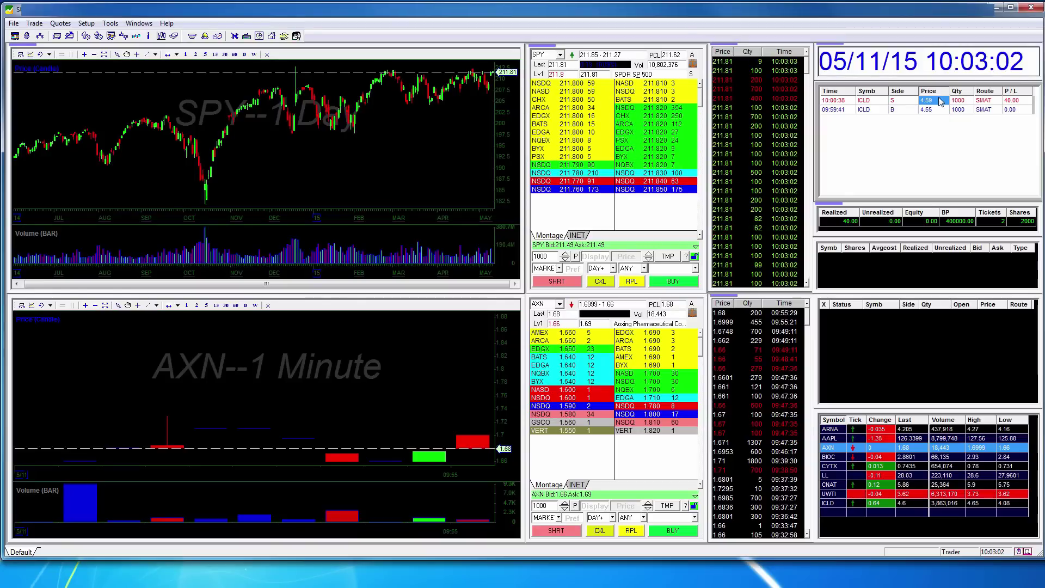